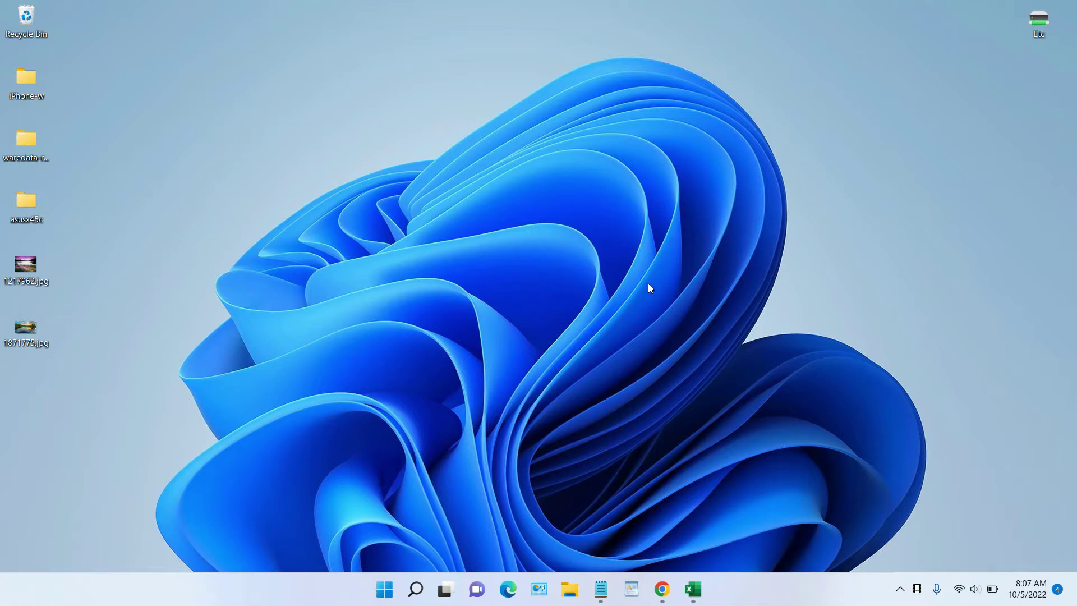
View the desktop pictures 1217962.jpg and 1871775.jpg in Windows Photo Viewer and close the viewer.
double_click(12, 277)
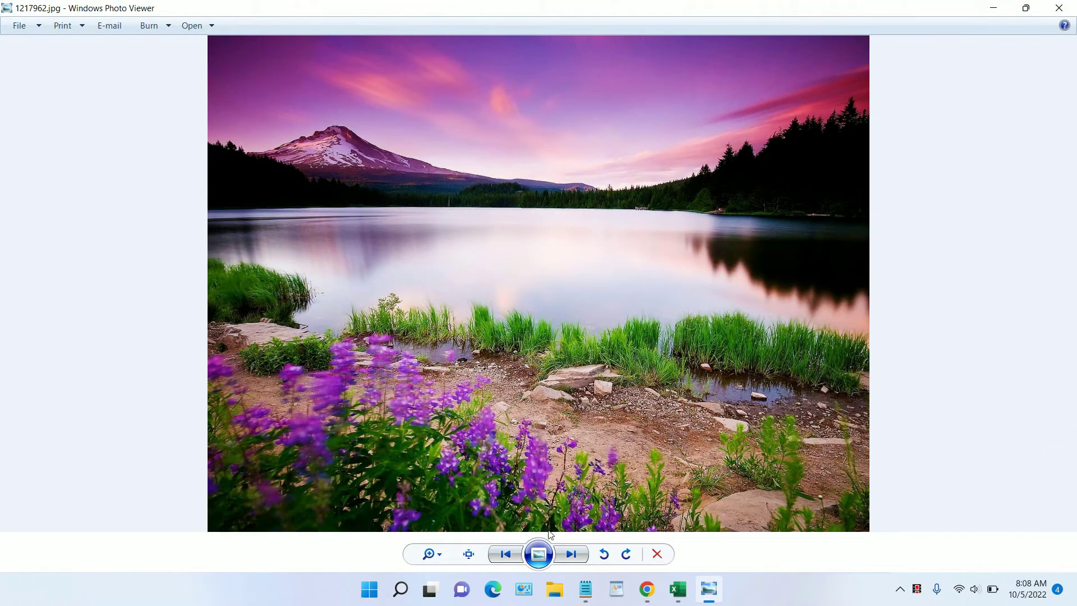
left_click(571, 554)
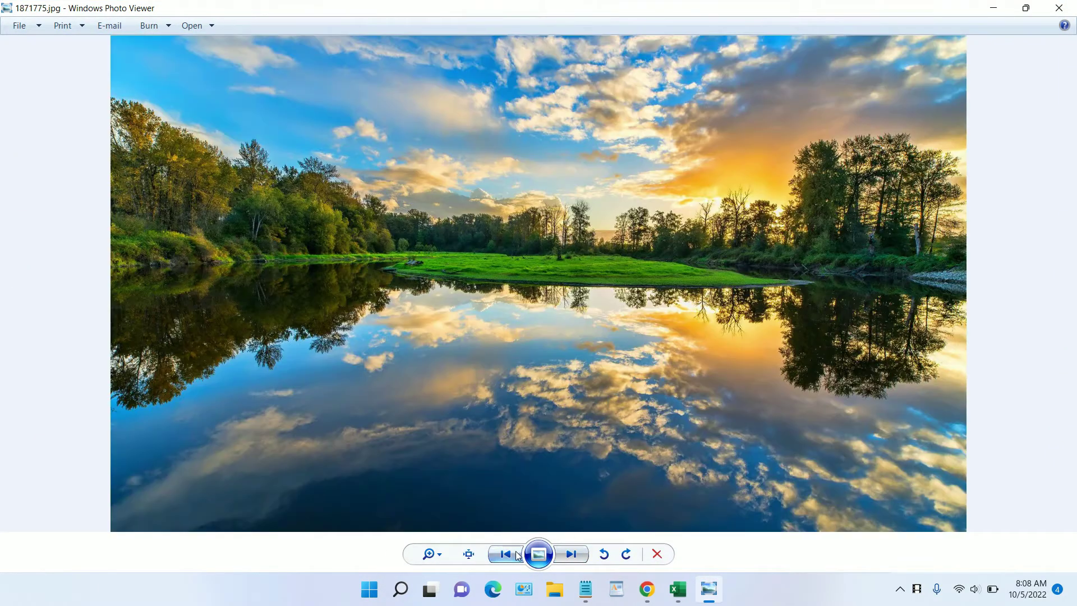
left_click(515, 552)
left_click(577, 549)
left_click(504, 553)
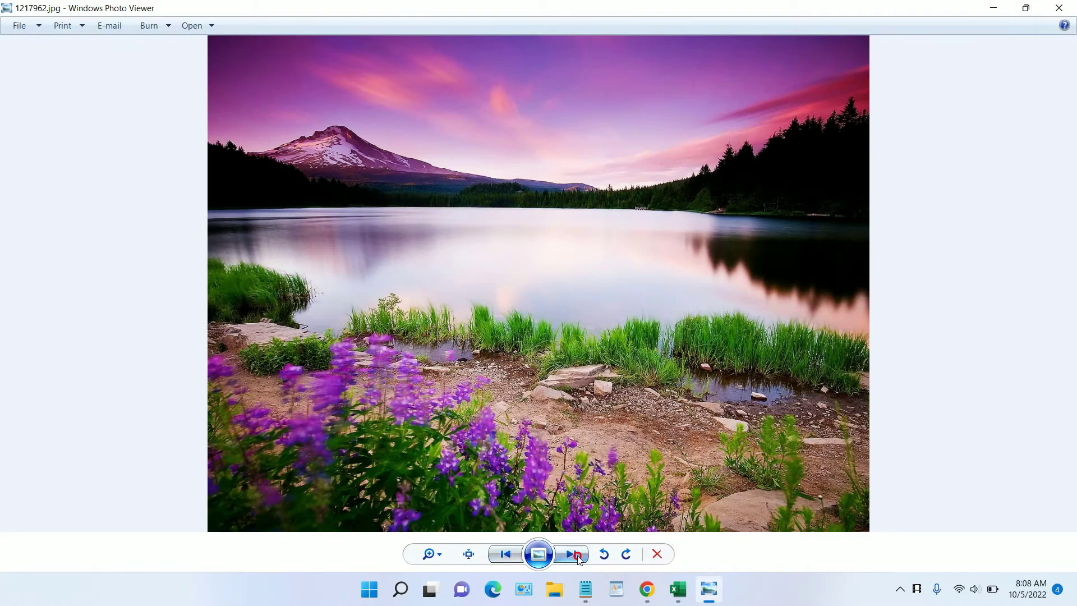
left_click(571, 554)
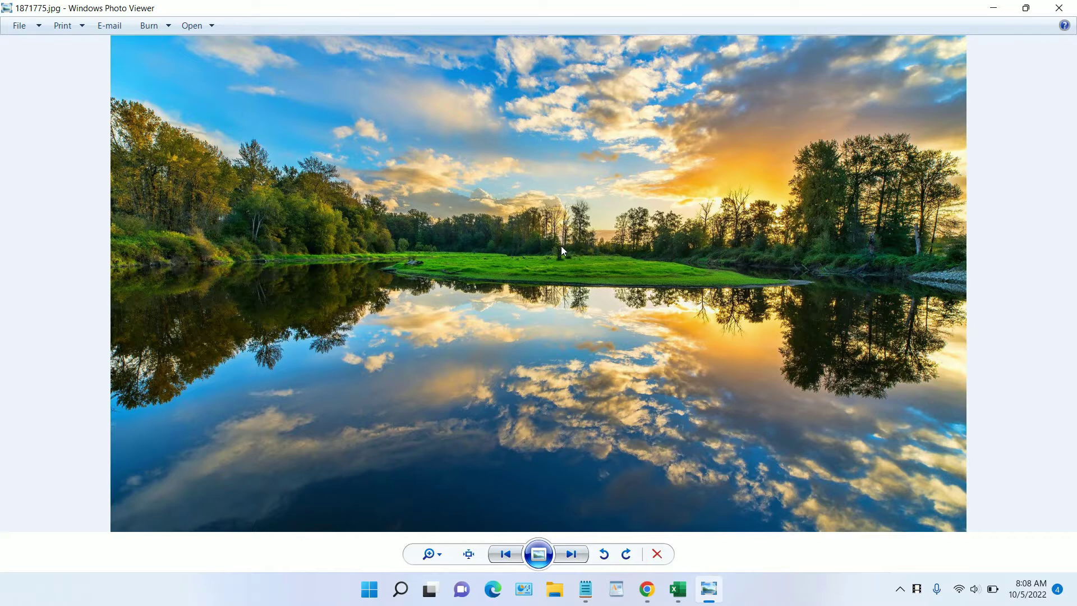
left_click(1060, 8)
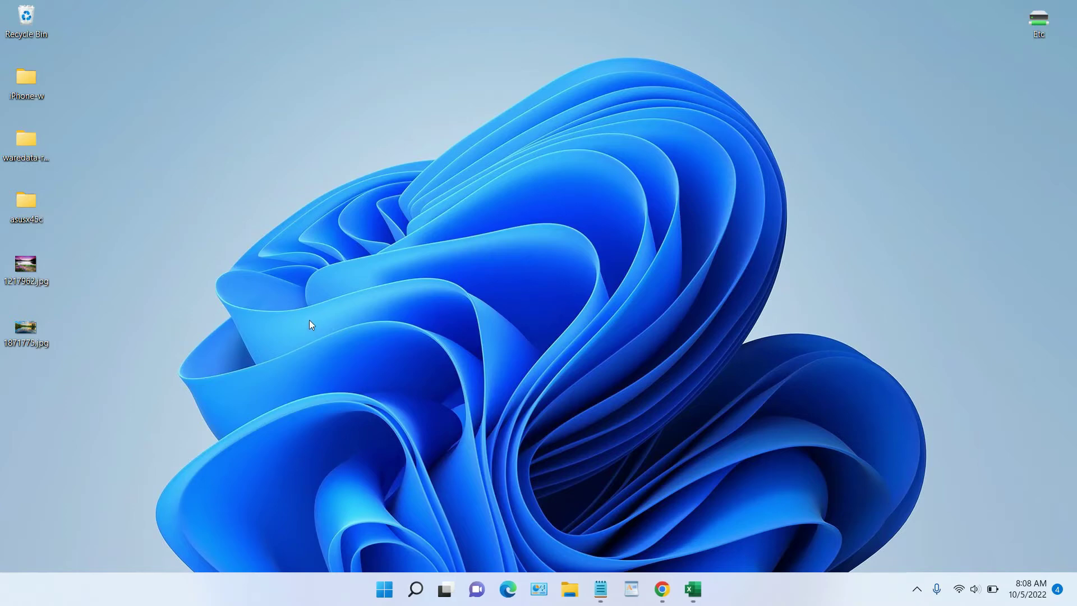
Launch Wondershare Filmora and set the project's aspect ratio to 9:16 (Portrait).
left_click(384, 589)
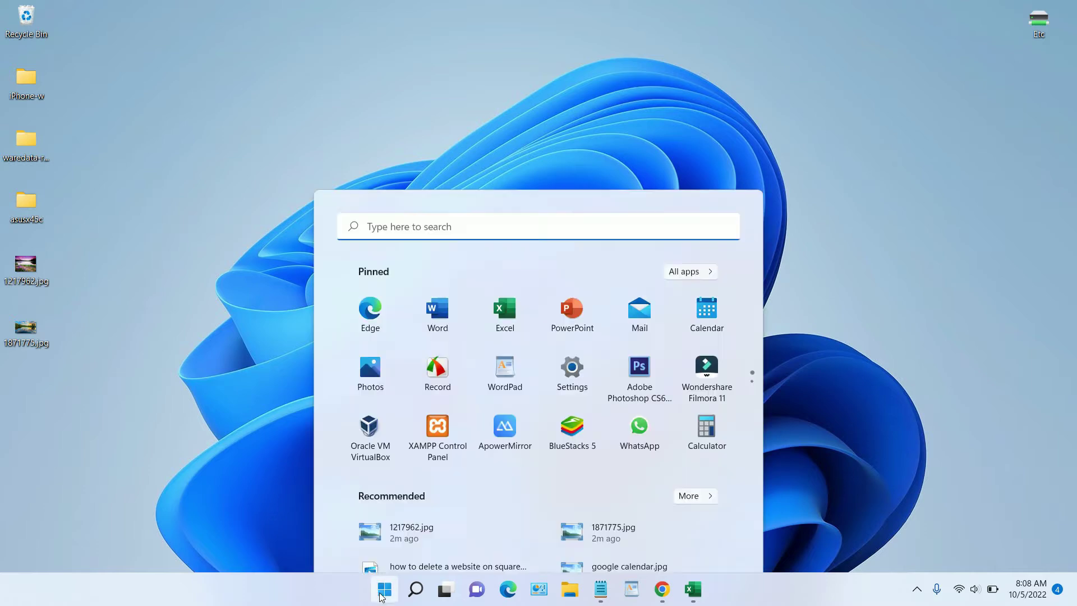
left_click(703, 238)
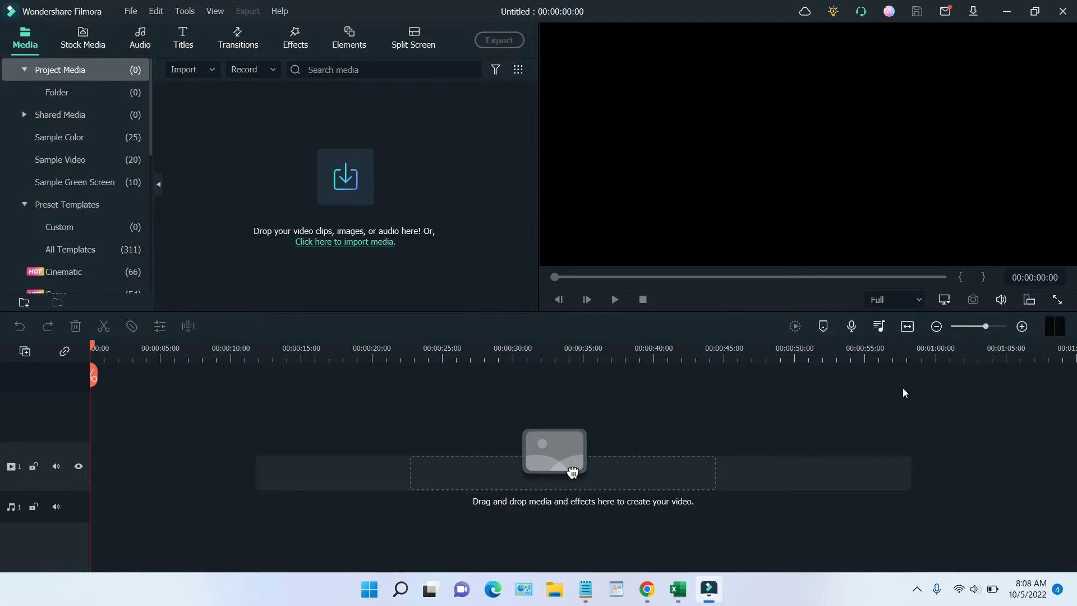
left_click(945, 300)
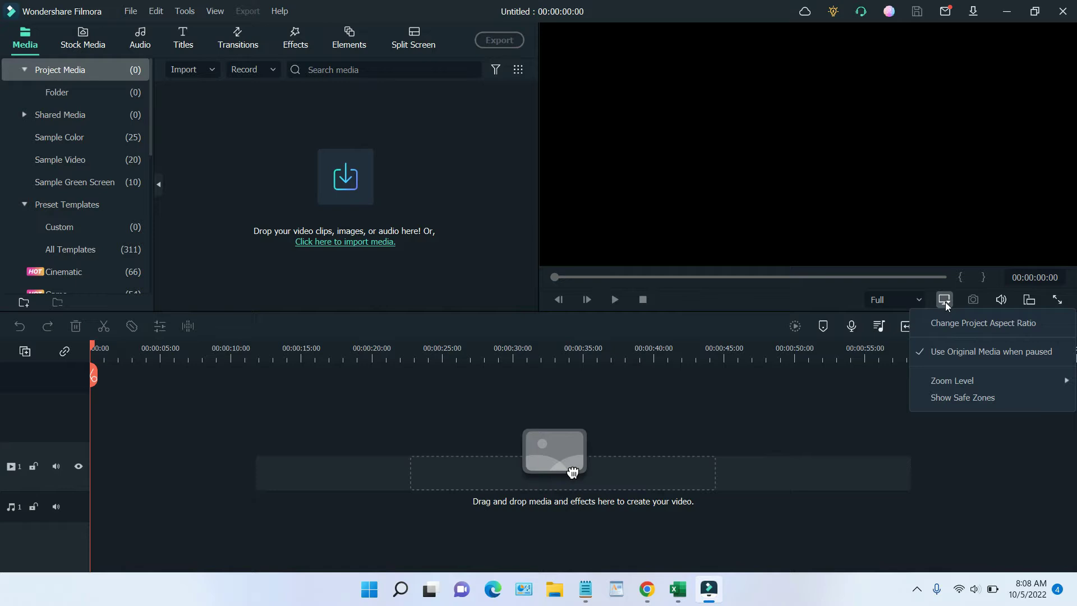
left_click(993, 326)
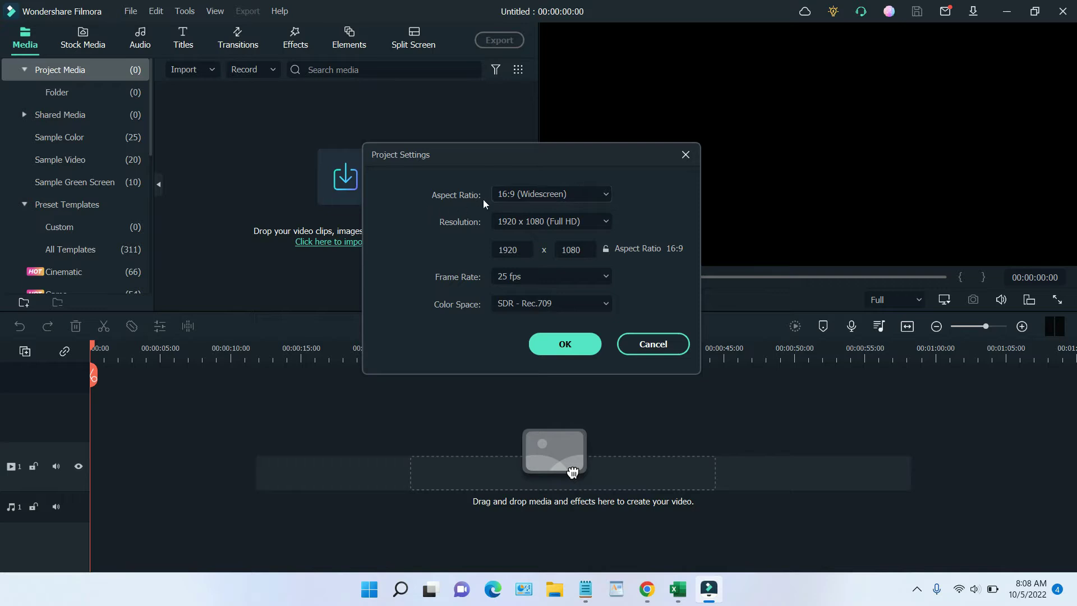
left_click(607, 196)
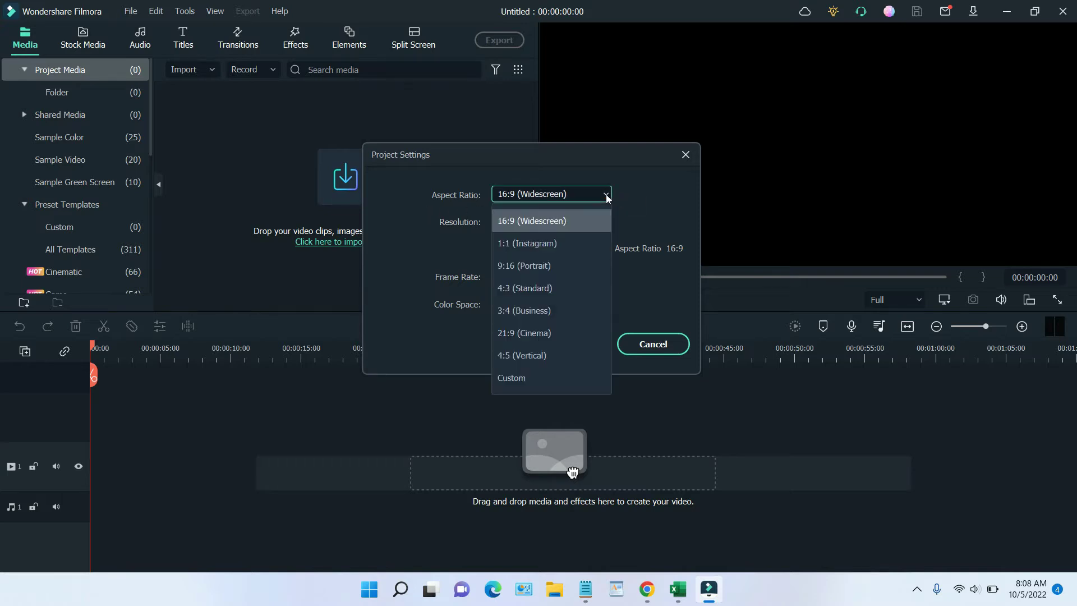
left_click(576, 266)
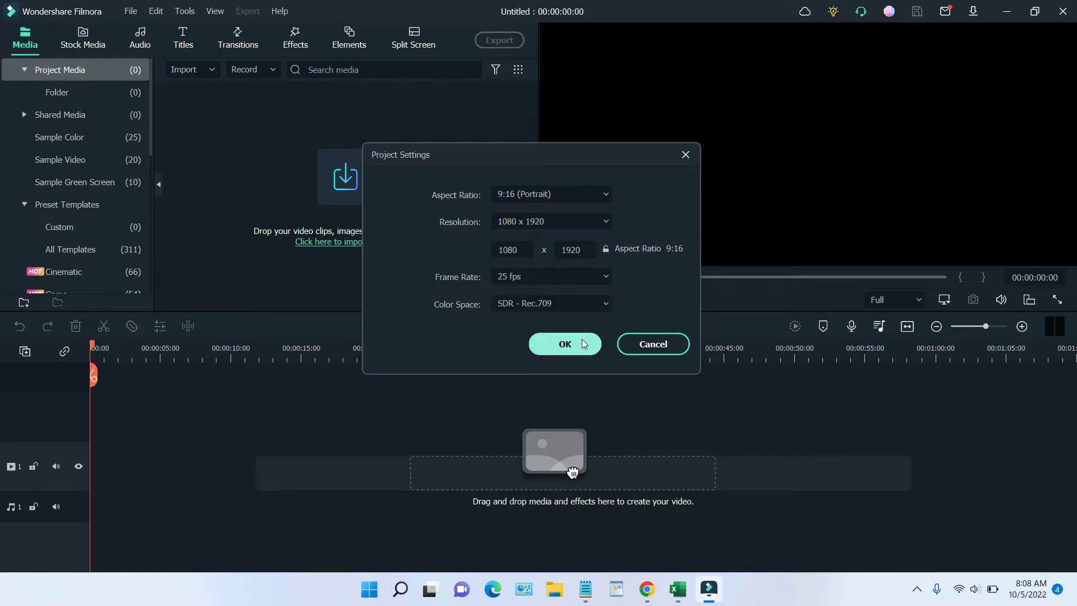
left_click(579, 354)
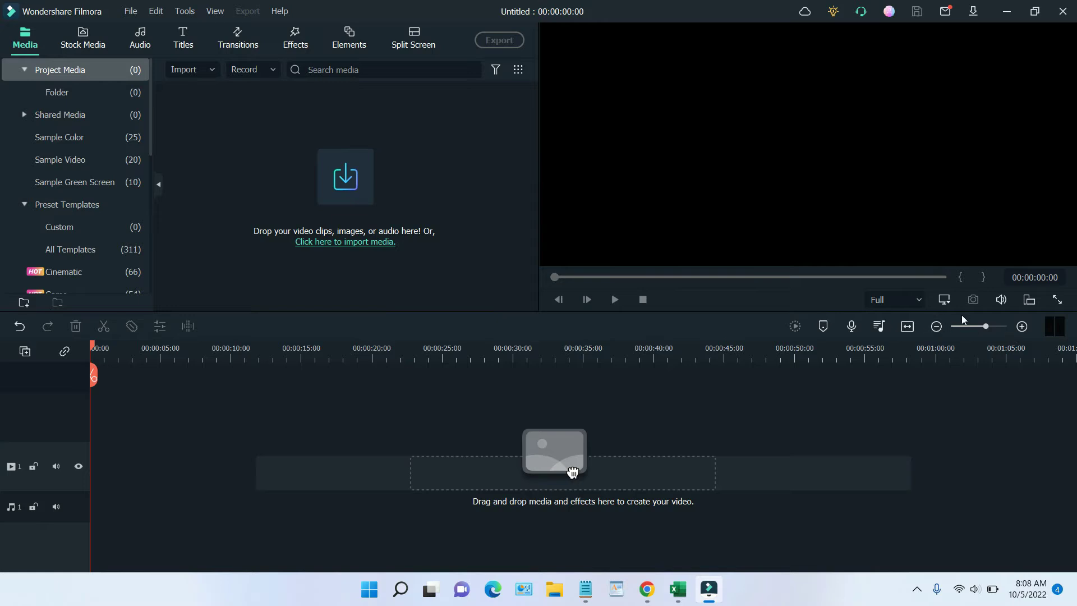
Check the aspect ratio and resolution in the project settings.
left_click(947, 302)
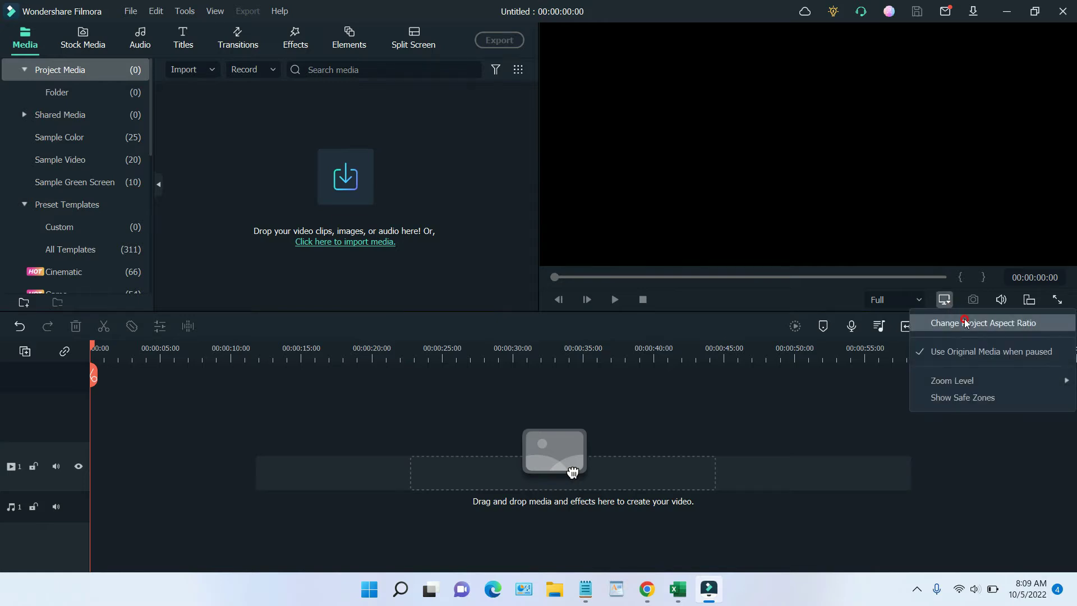
left_click(957, 323)
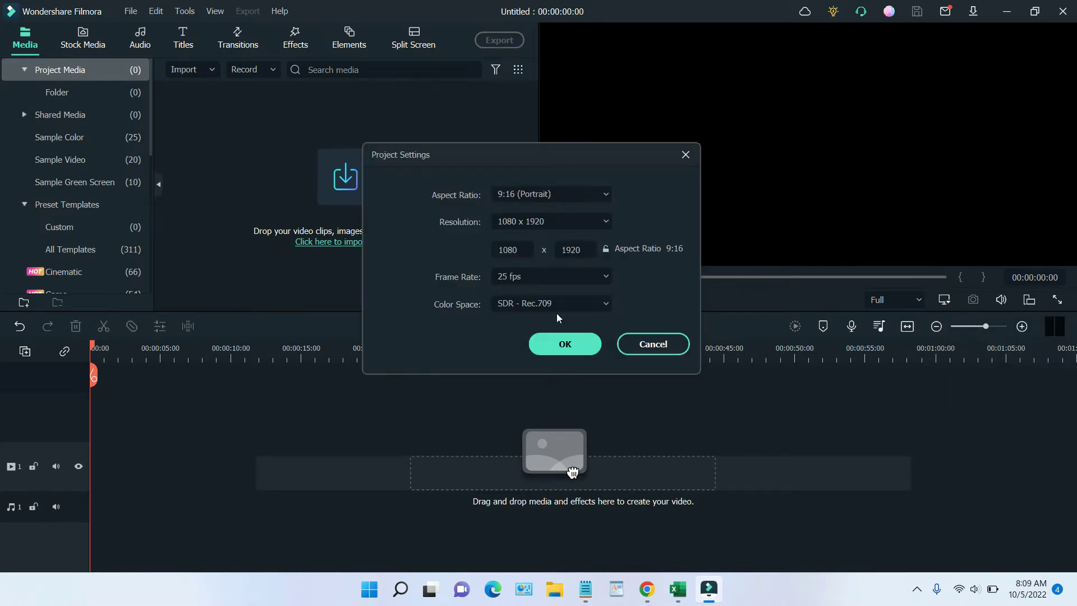
left_click(573, 344)
Import 1217962.jpg and 1871775.jpg from the Desktop and place both at the start of video track 1.
left_click(363, 186)
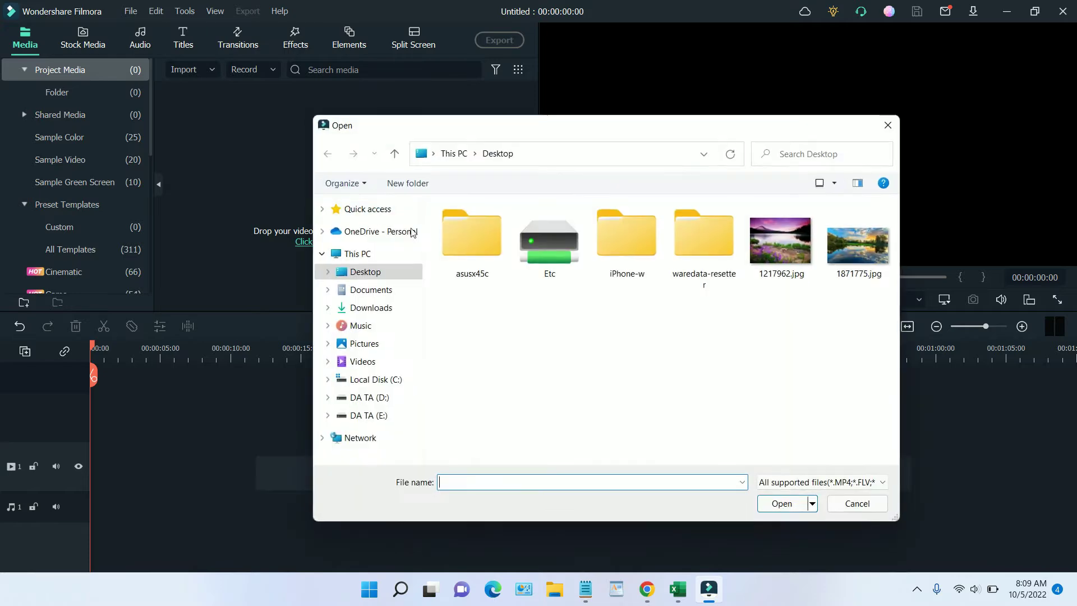
left_click(779, 253)
left_click(850, 275, "ctrl")
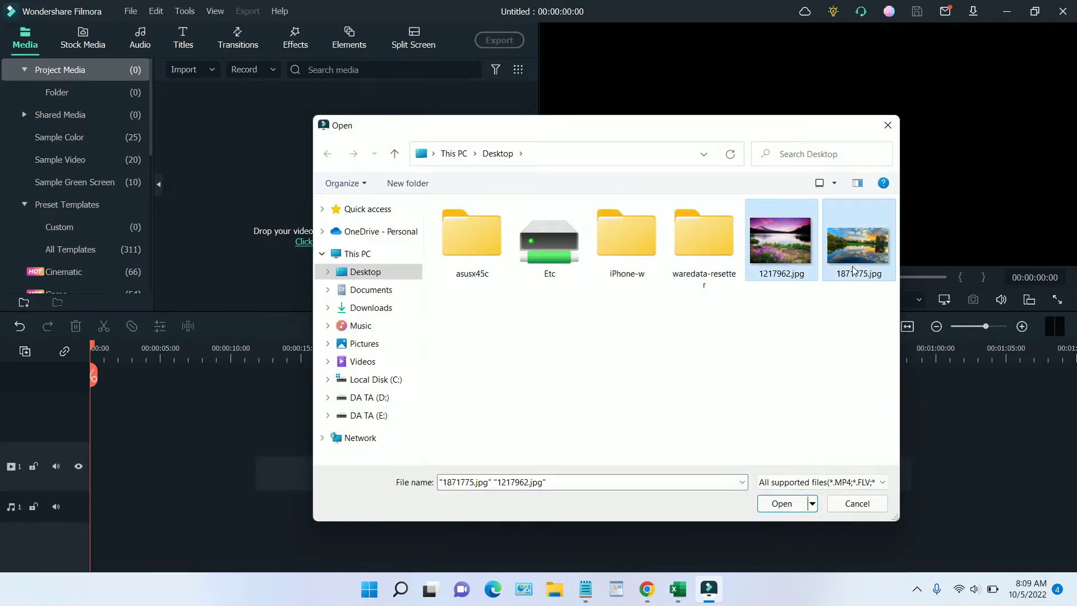
left_click(782, 503)
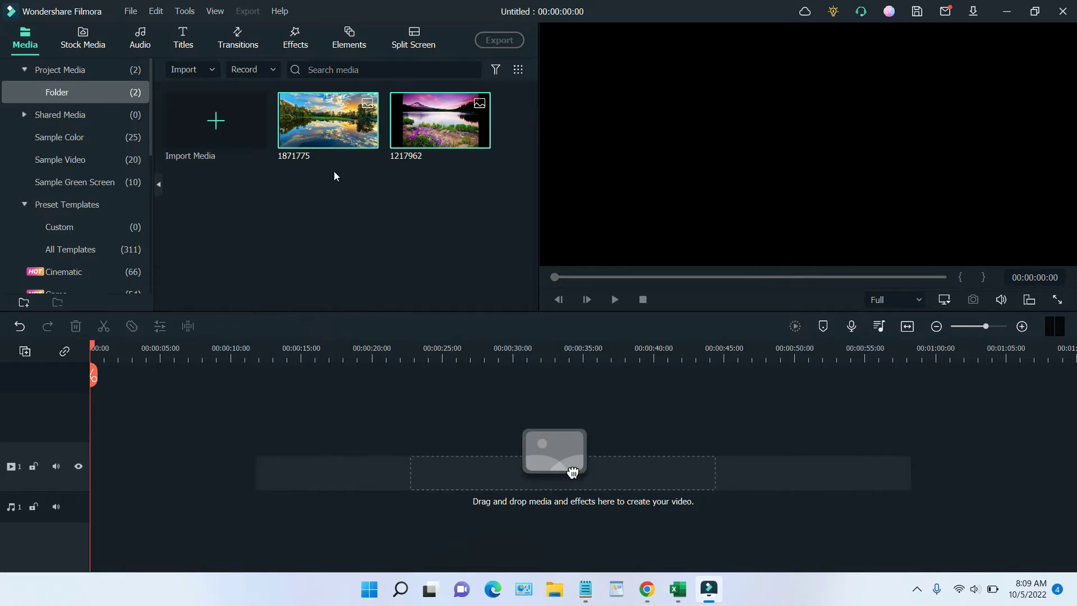
mouse_move(328, 148)
left_click_drag(319, 148, 97, 474)
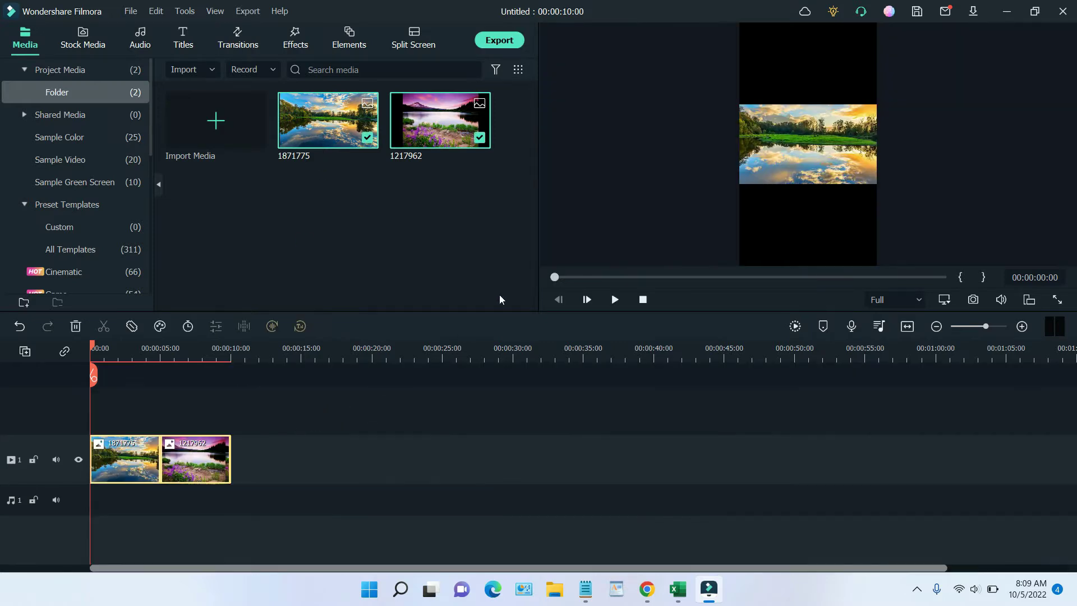
Stretch the 1217962 image clip vertically in both directions so it fills the full height of the portrait frame.
left_click(614, 300)
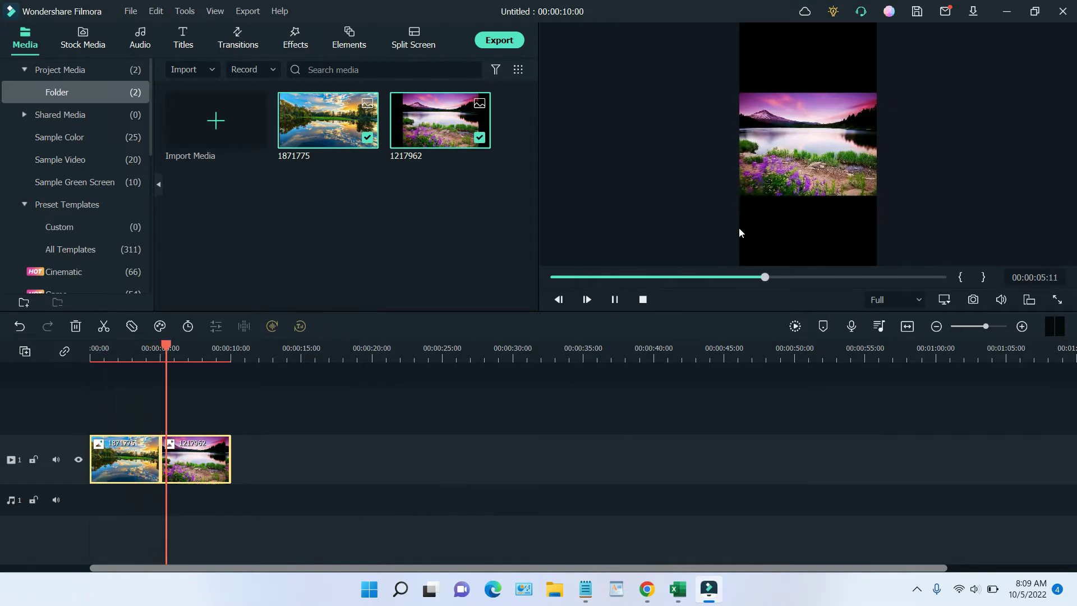
left_click(614, 300)
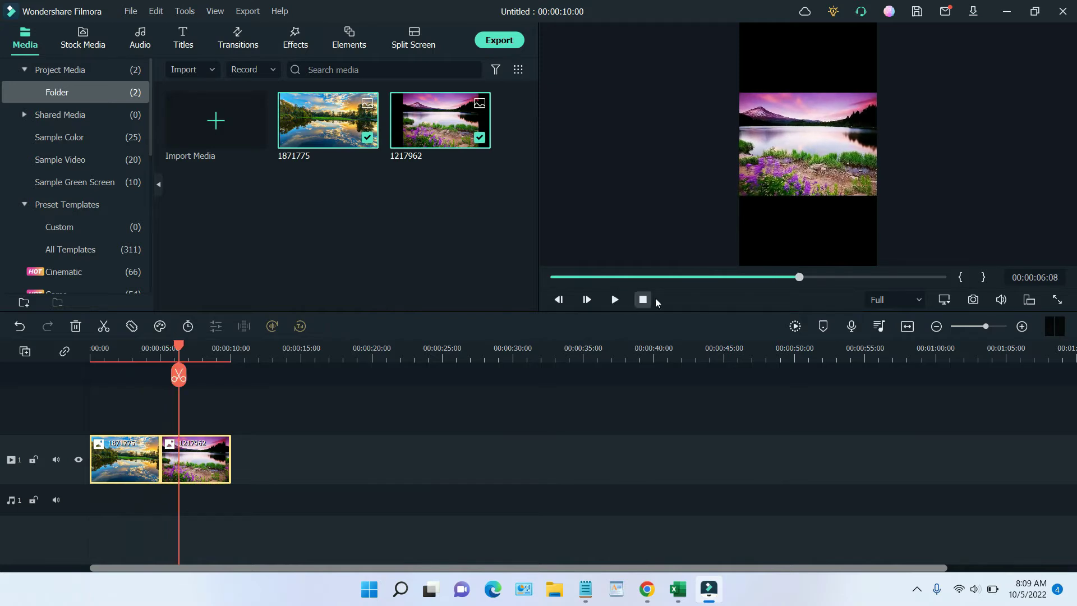
double_click(226, 458)
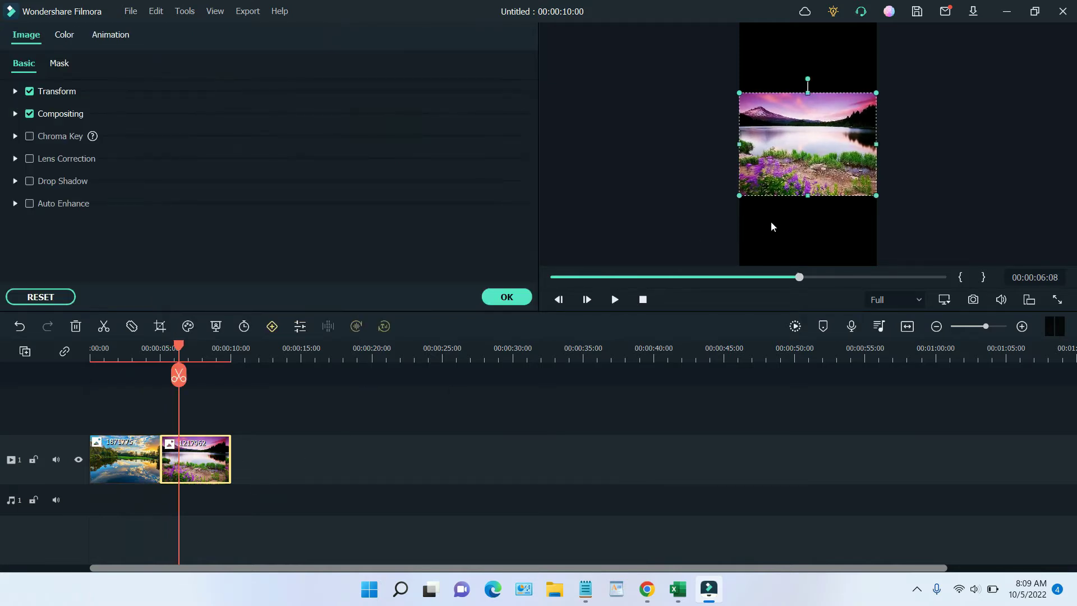
left_click_drag(804, 196, 819, 267)
left_click_drag(809, 92, 812, 23)
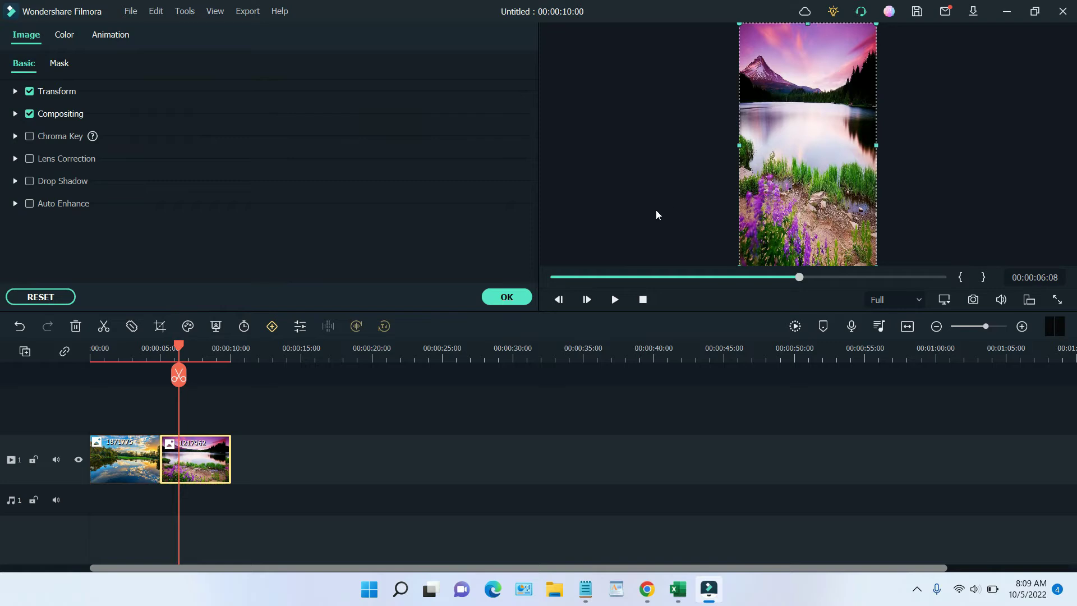
left_click(524, 294)
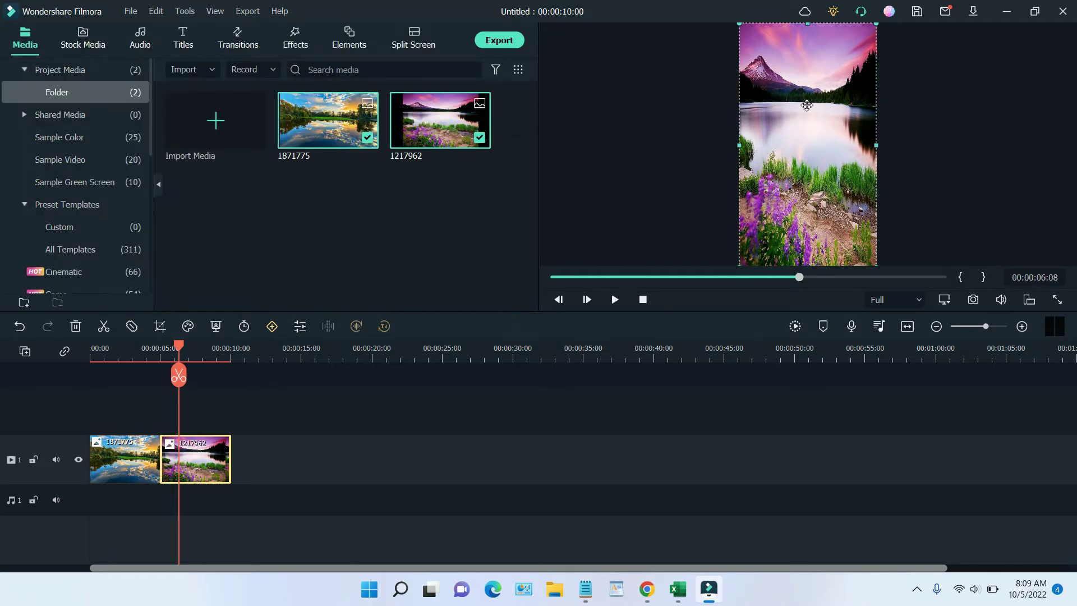
Play the timeline from the beginning to preview the first image clip.
left_click_drag(180, 345, 57, 363)
key("space")
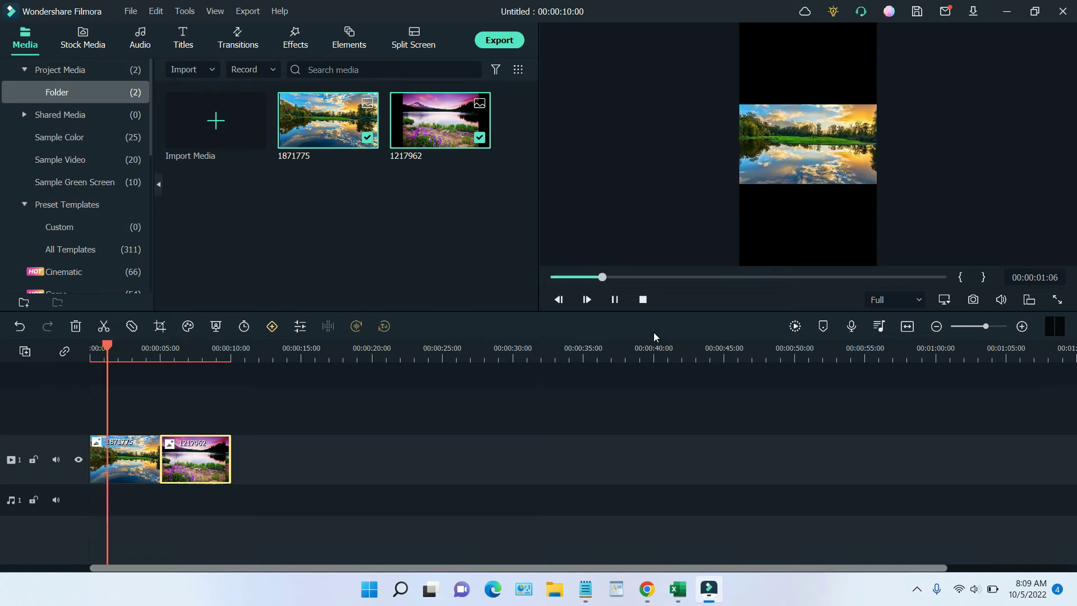
left_click(615, 300)
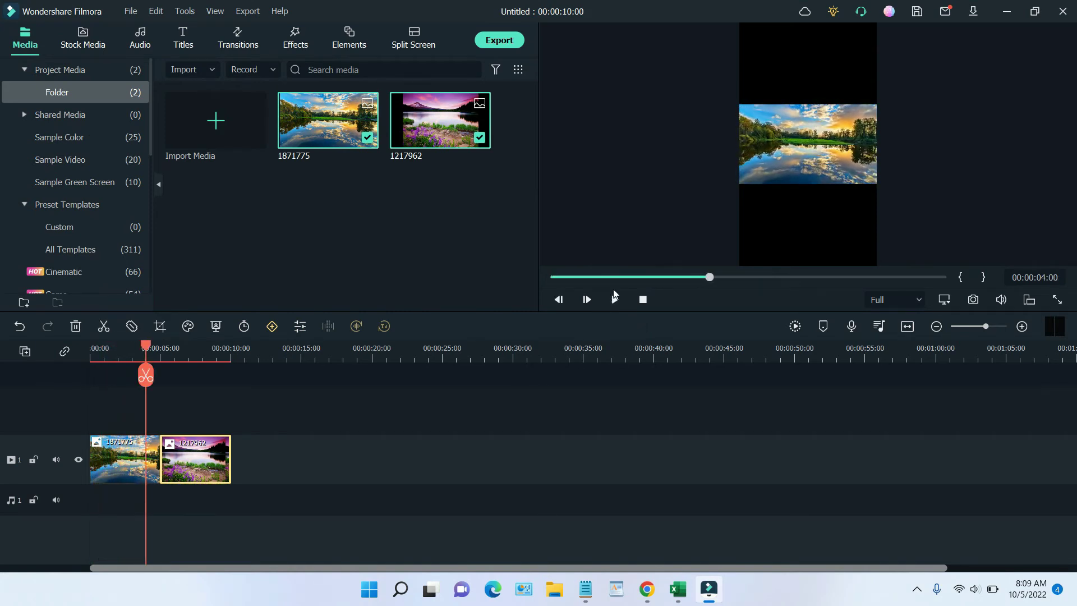
Export the project to the Desktop as an MP4 named "My Video Shorts".
left_click(505, 41)
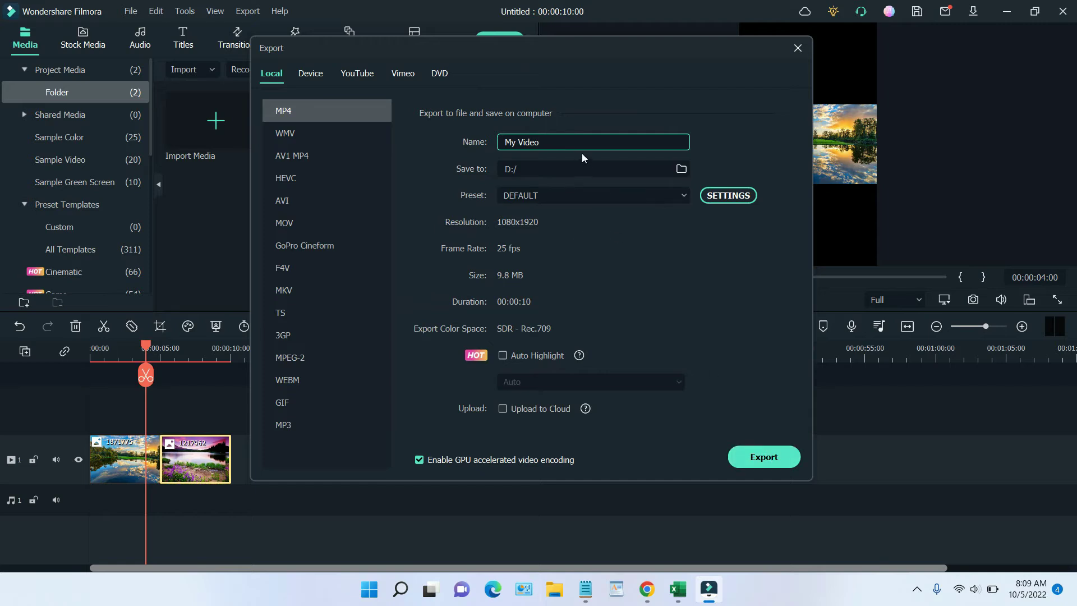
type("Shorts")
left_click(764, 457)
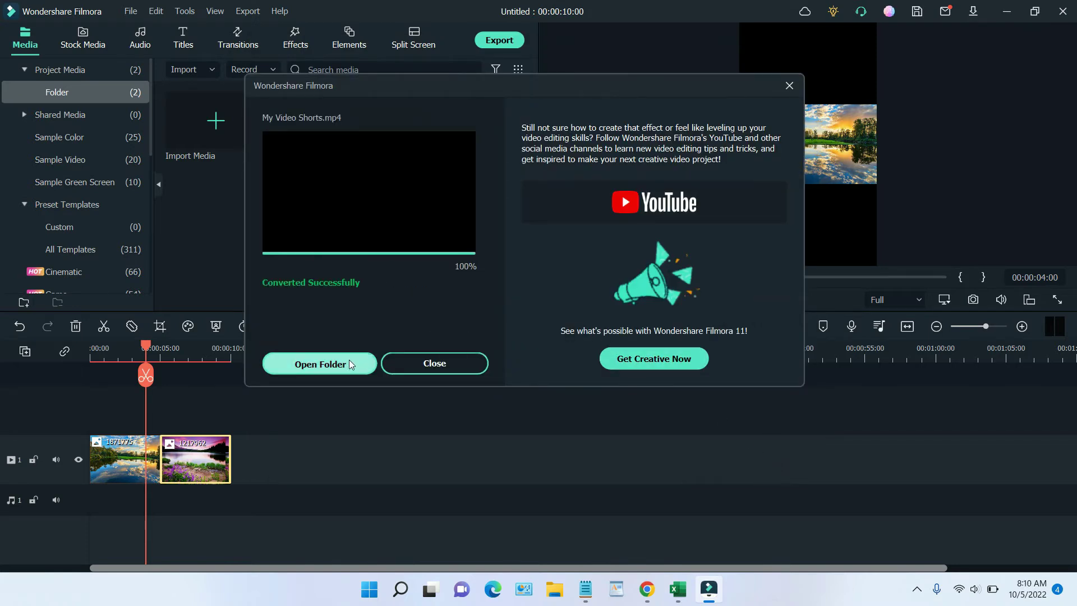
Open the export folder, play My Video Shorts.mp4 to check it, and close the player.
left_click(349, 364)
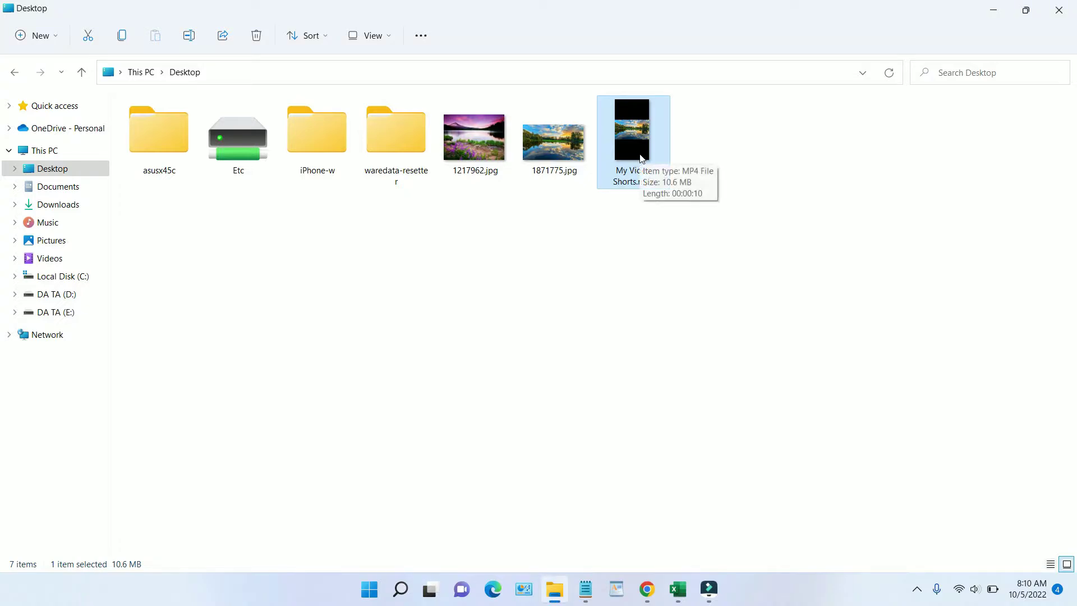
double_click(641, 158)
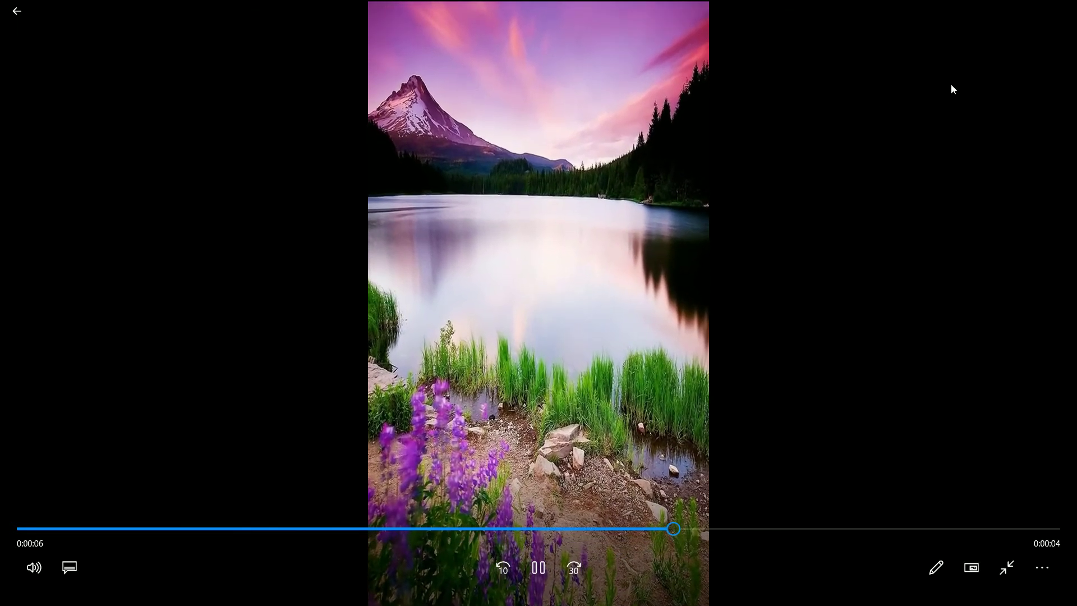
left_click(1063, 9)
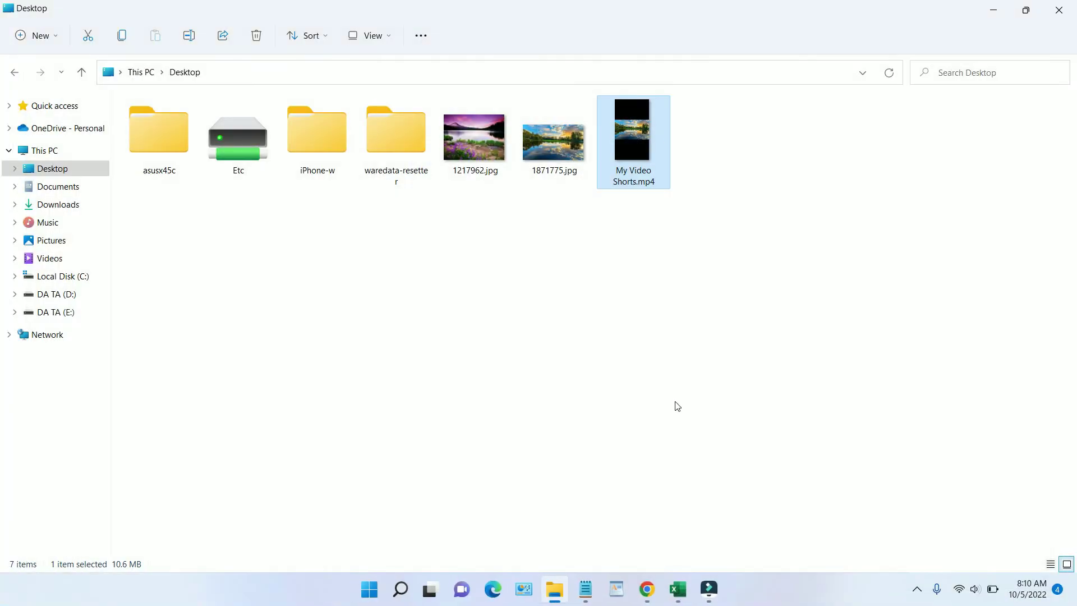
Switch to YouTube Studio in Chrome, upload My Video Shorts.mp4 from the Desktop, and dismiss the tip about adding video elements.
left_click(647, 589)
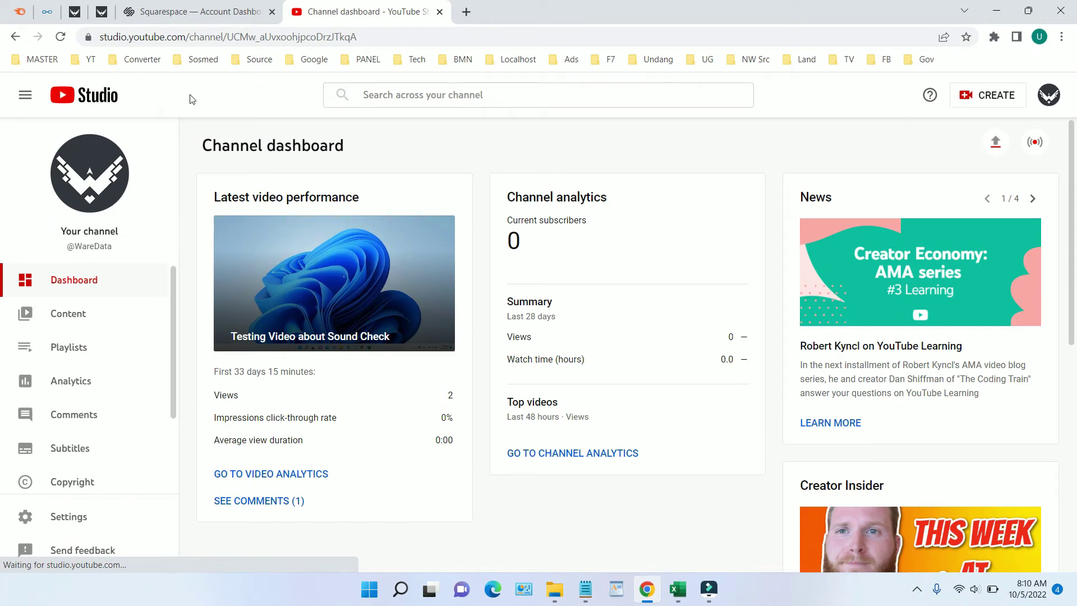
left_click(975, 96)
left_click(970, 126)
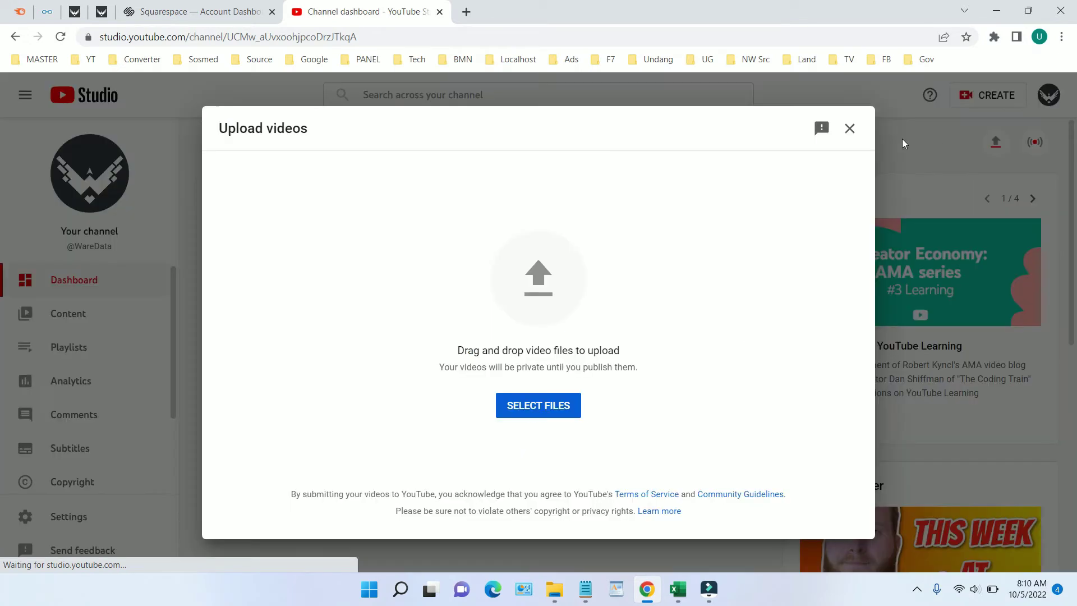
left_click(527, 270)
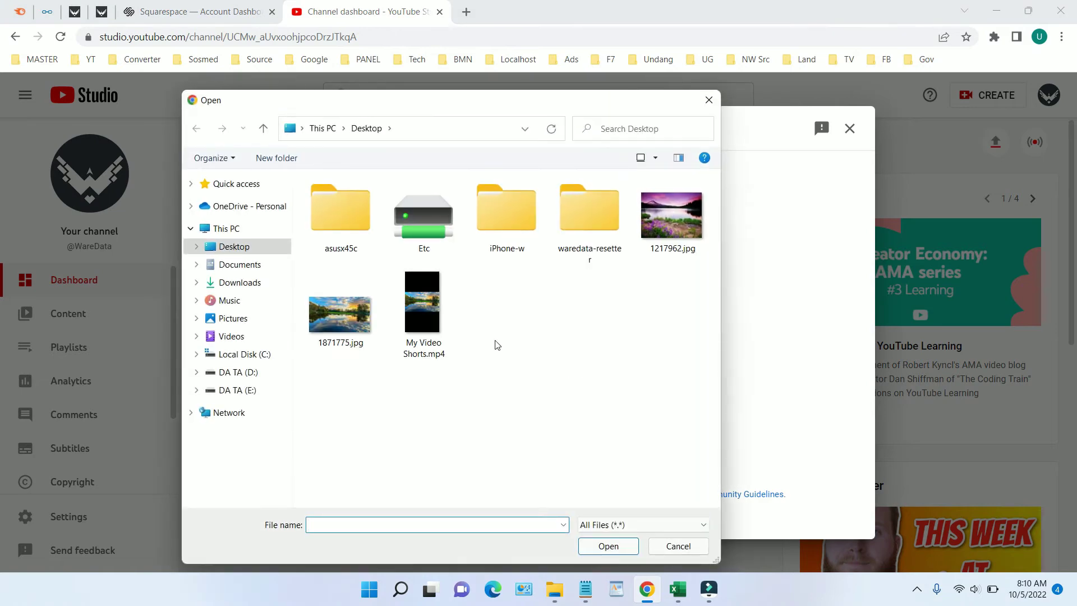
left_click(423, 317)
left_click(608, 546)
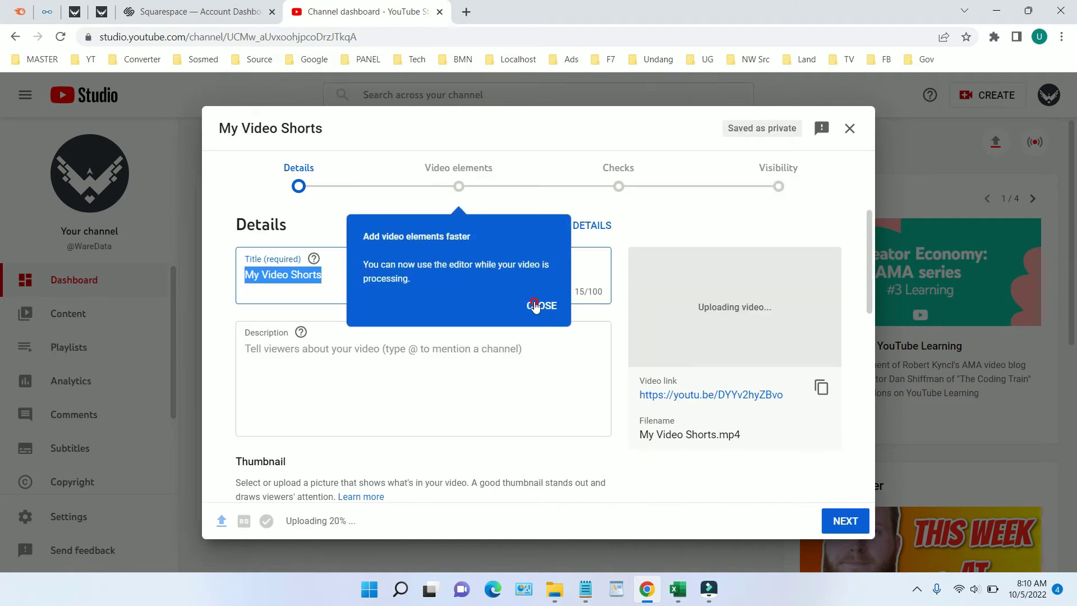
left_click(539, 305)
left_click(582, 343)
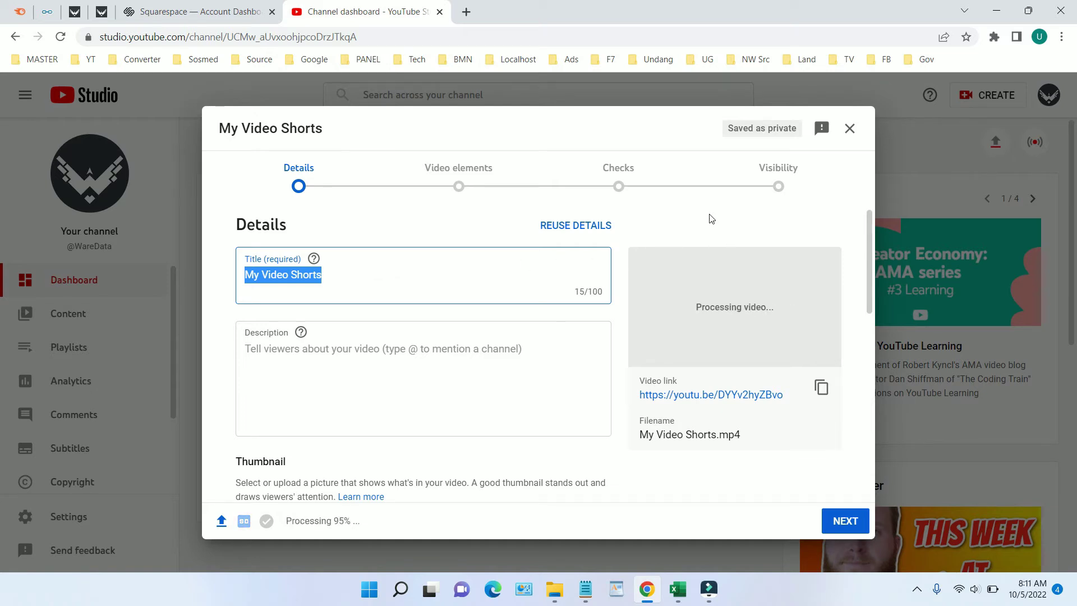
Mark the video as not made for kids and proceed through the video elements and checks stages to visibility.
left_click(845, 522)
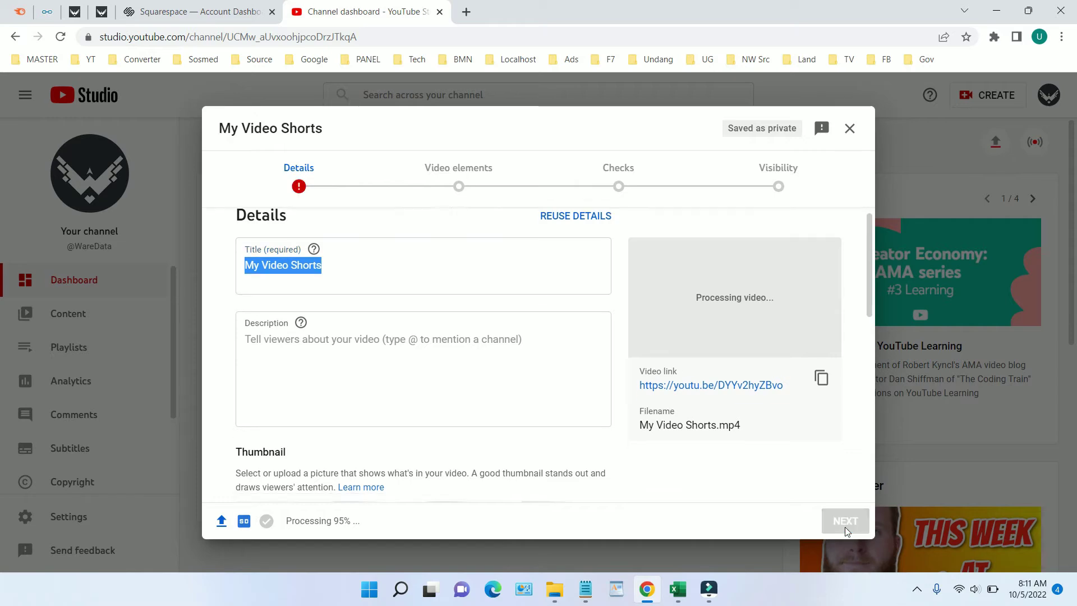
left_click(263, 433)
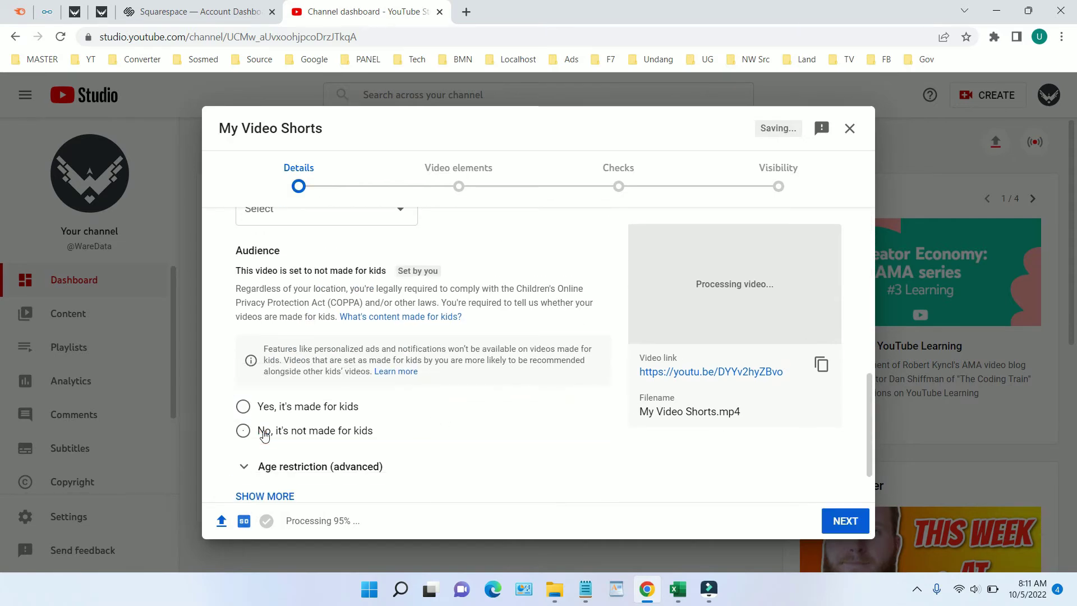
left_click(846, 521)
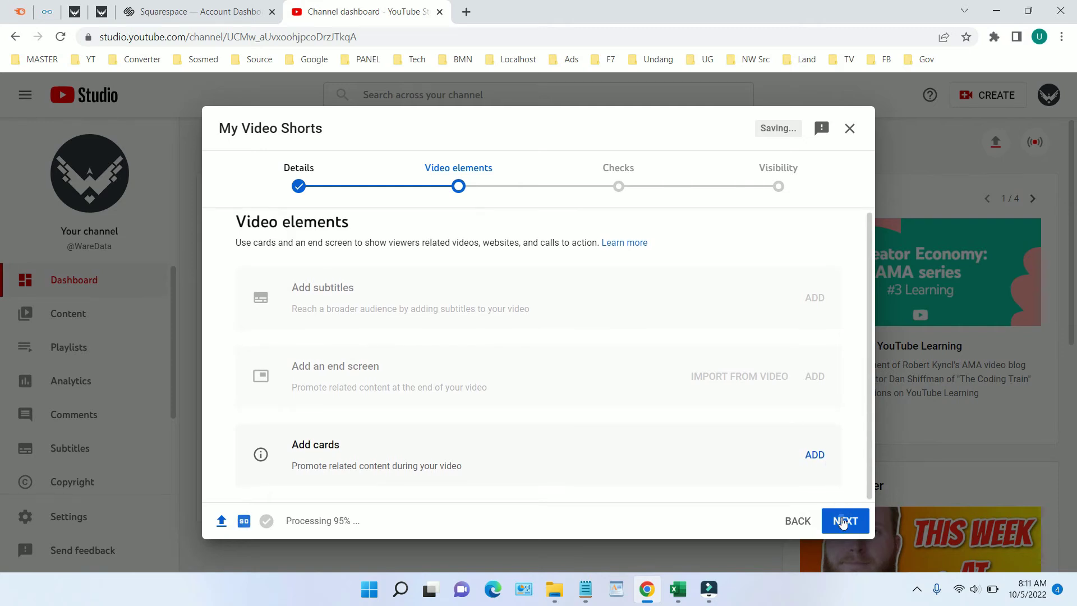
left_click(841, 519)
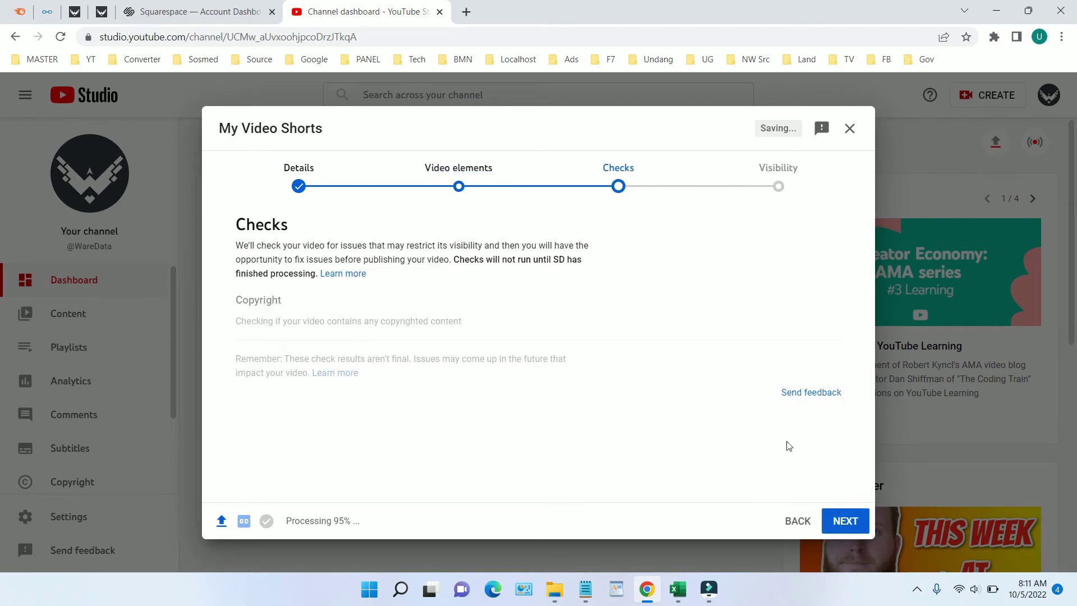
left_click(847, 525)
Set the video's visibility to Public, publish it, and close the share dialog.
left_click(279, 431)
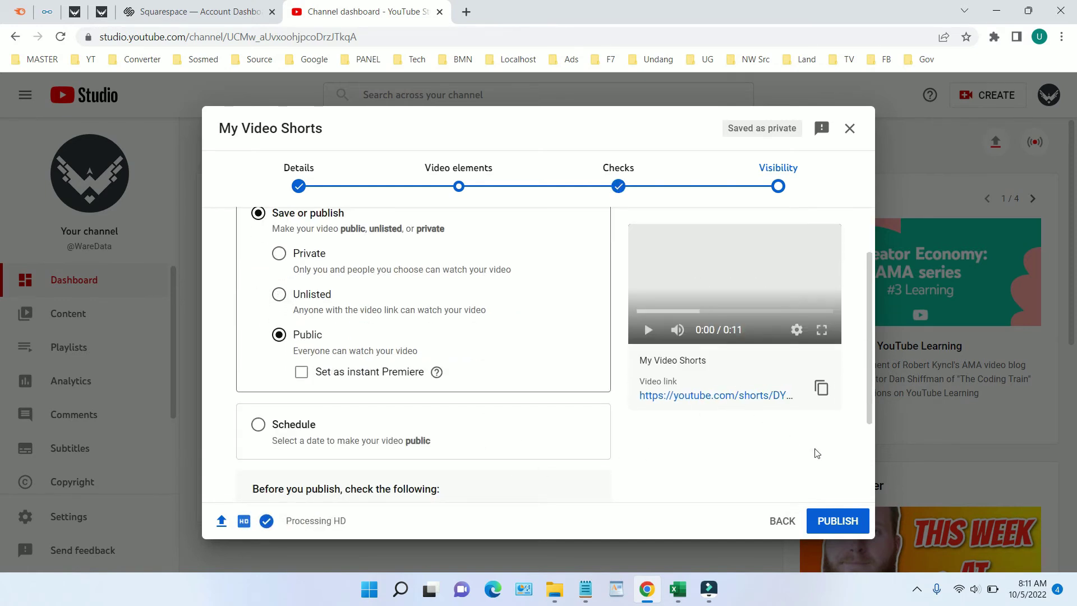
left_click(846, 521)
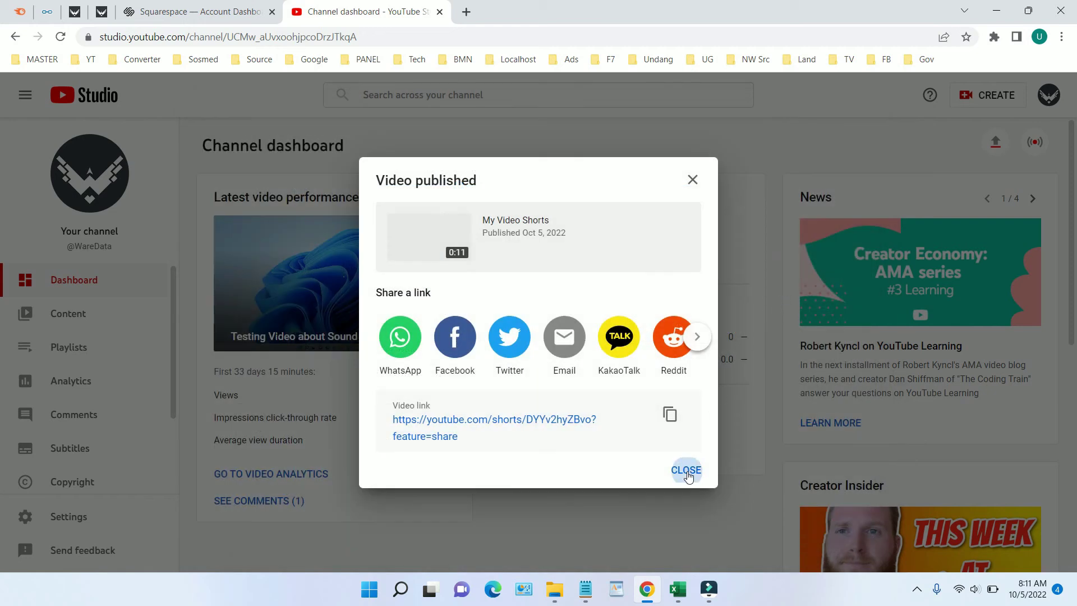
left_click(687, 471)
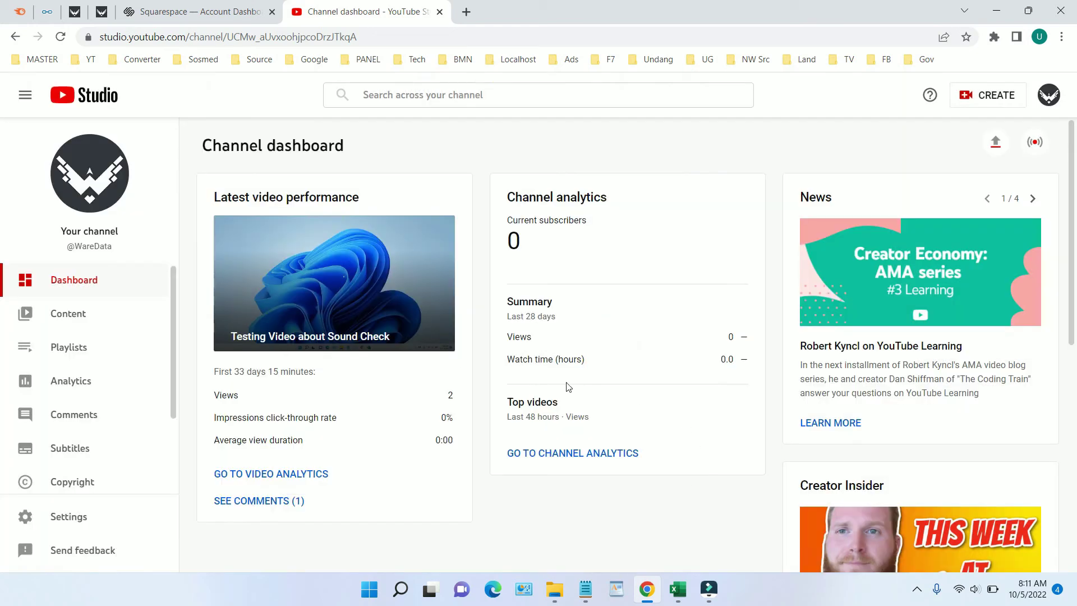
Open the channel's content list, then switch to the mirrored phone's YouTube app and play the new Short from the channel page.
left_click(104, 315)
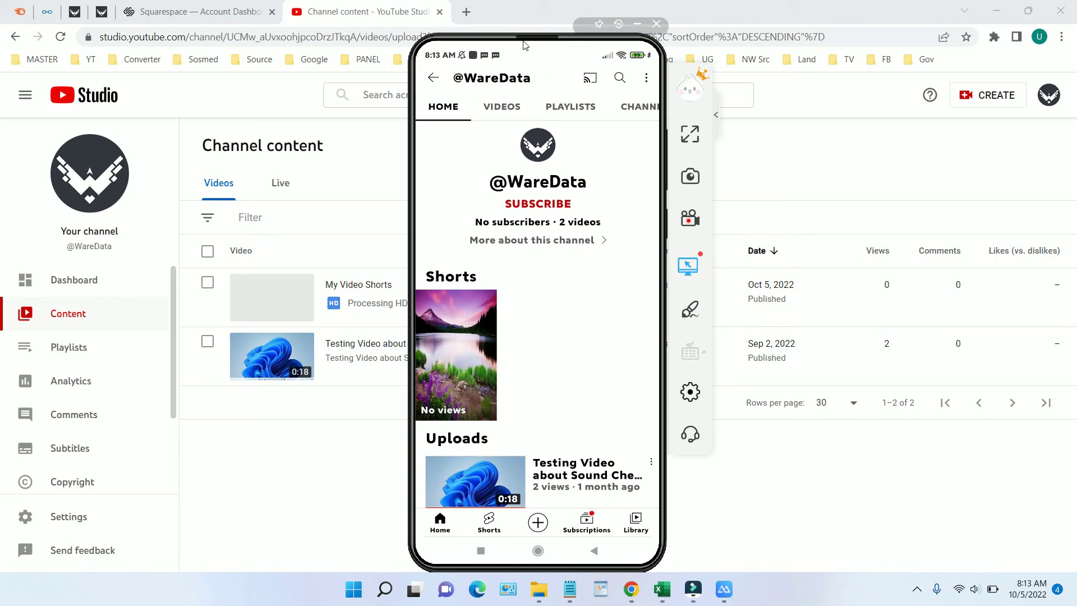
left_click_drag(525, 45, 728, 35)
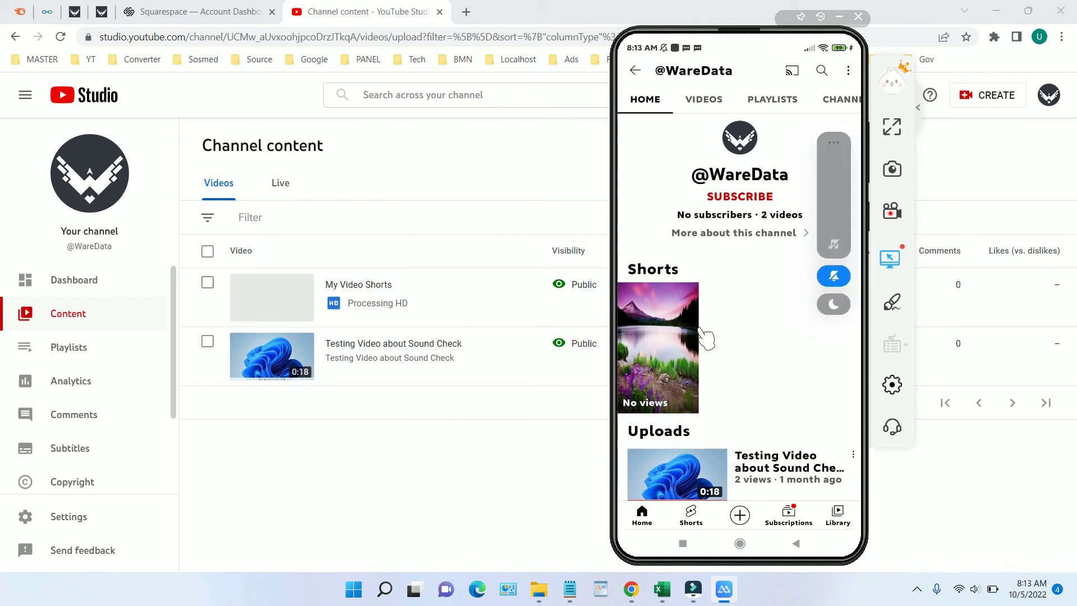
left_click(699, 333)
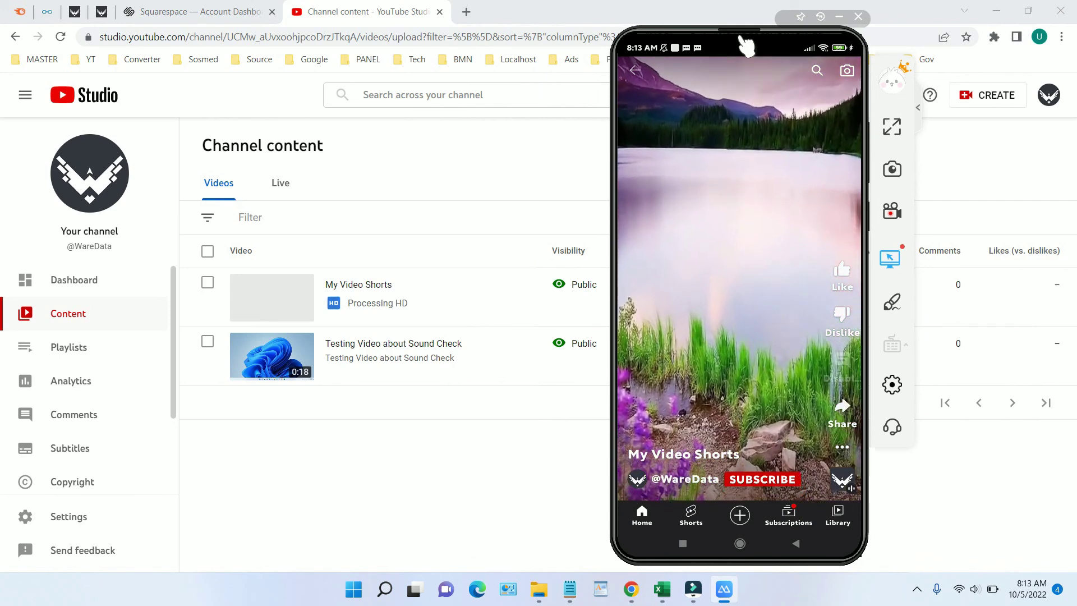
left_click_drag(731, 37, 698, 41)
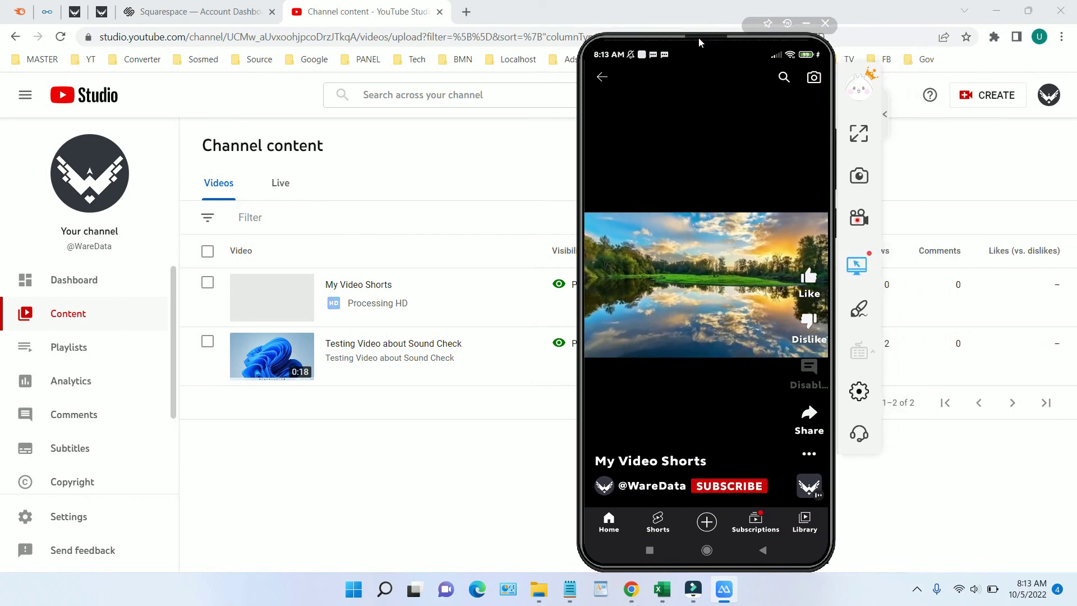